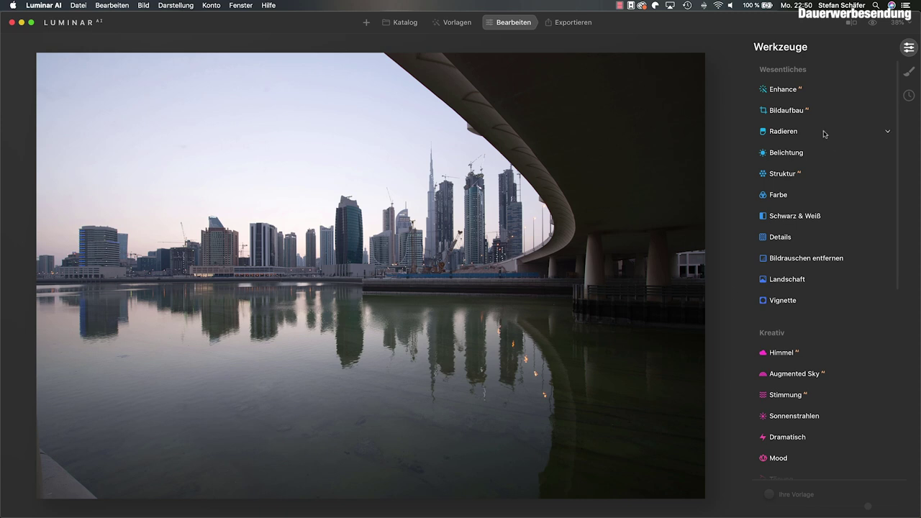
# Open the Himmel AI sky replacement tool in the Kreativ group
pyautogui.scroll(-1, 824, 133)
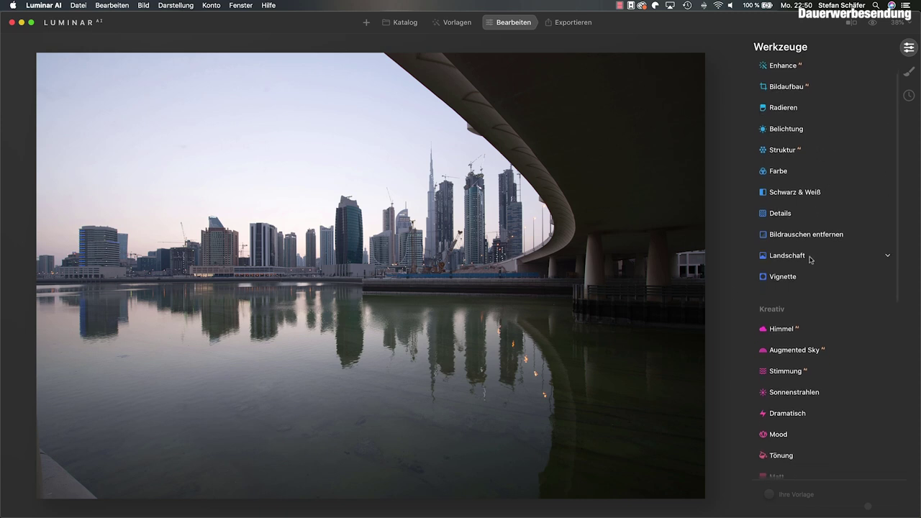
pyautogui.scroll(-2, 810, 259)
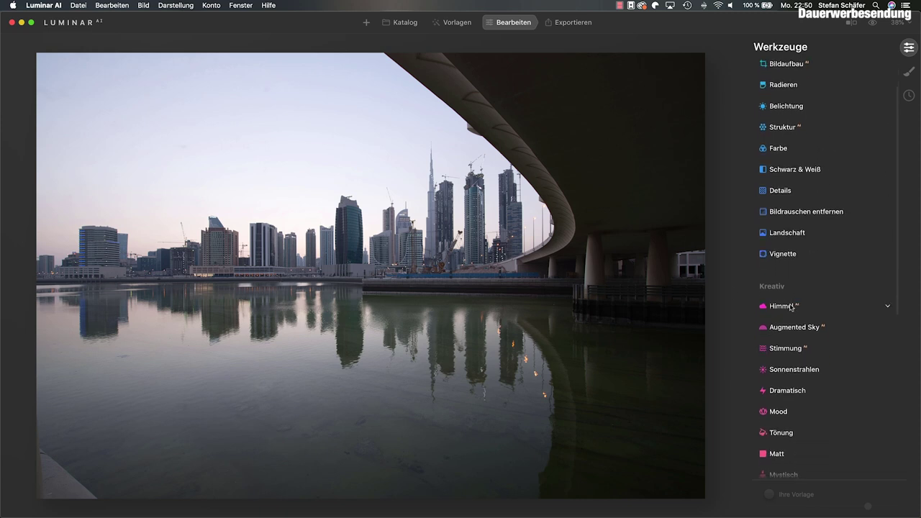
pyautogui.scroll(2, 798, 272)
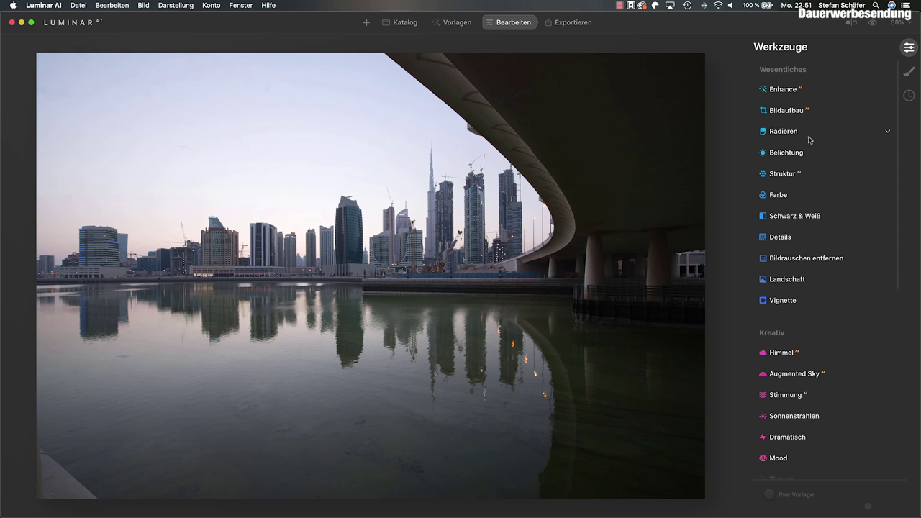
pyautogui.scroll(-1, 798, 165)
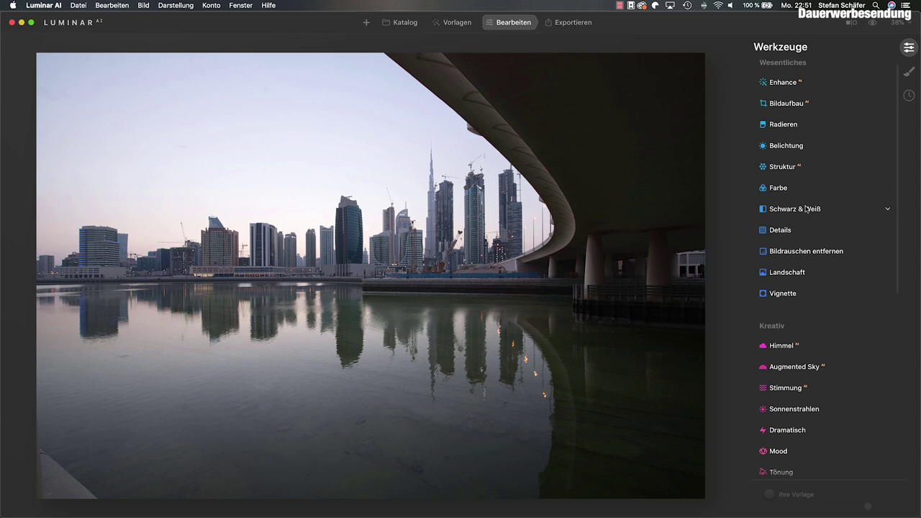
pyautogui.scroll(-1, 806, 208)
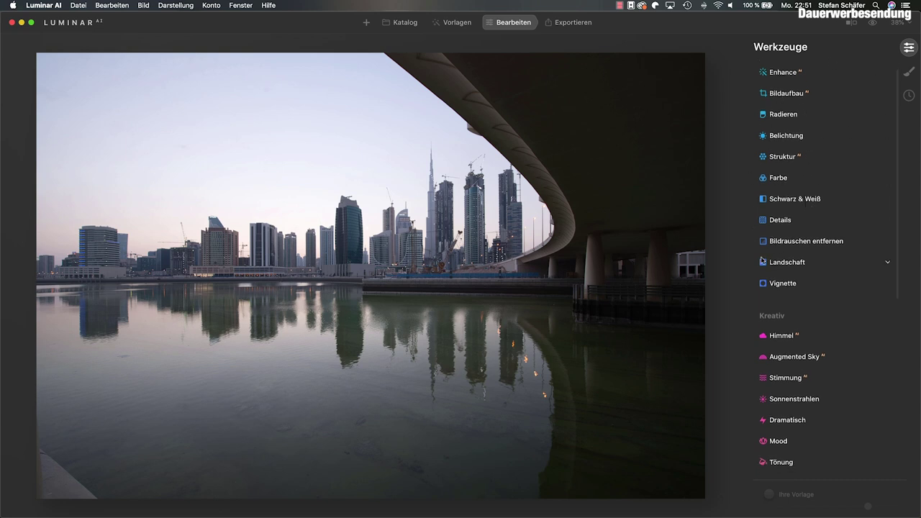
pyautogui.scroll(-3, 798, 223)
pyautogui.scroll(-10, 816, 248)
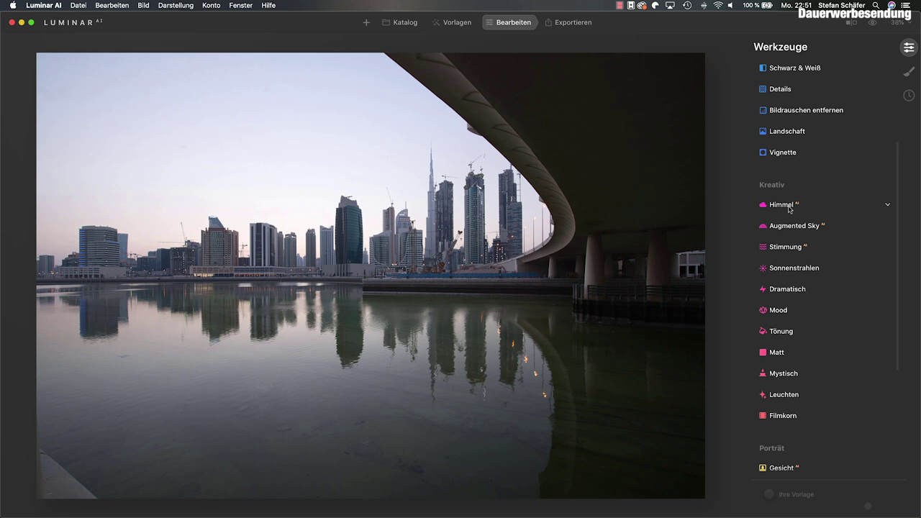
pyautogui.click(790, 207)
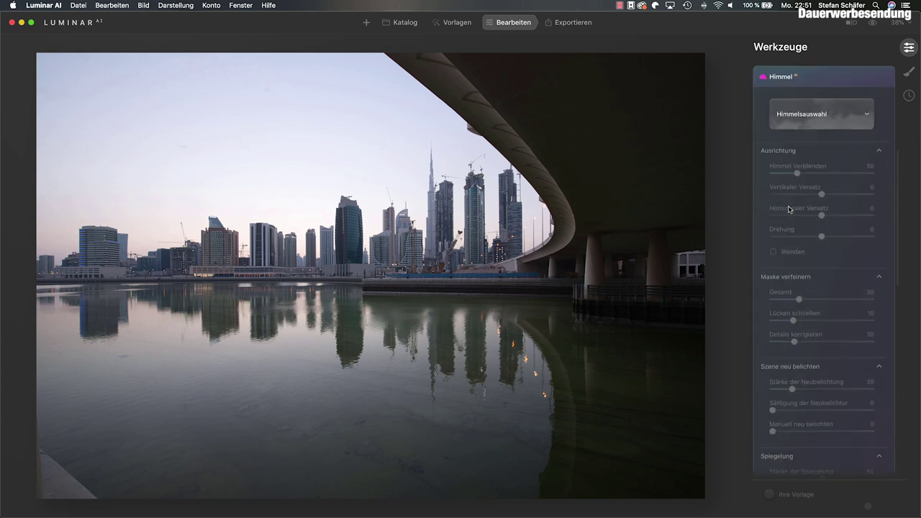
# Collapse the Ausrichtung, Maske verfeinern, Szene neu belichten, Spiegelung and Himmelsanpassungen sections of the Himmel tool
pyautogui.click(878, 146)
pyautogui.click(879, 162)
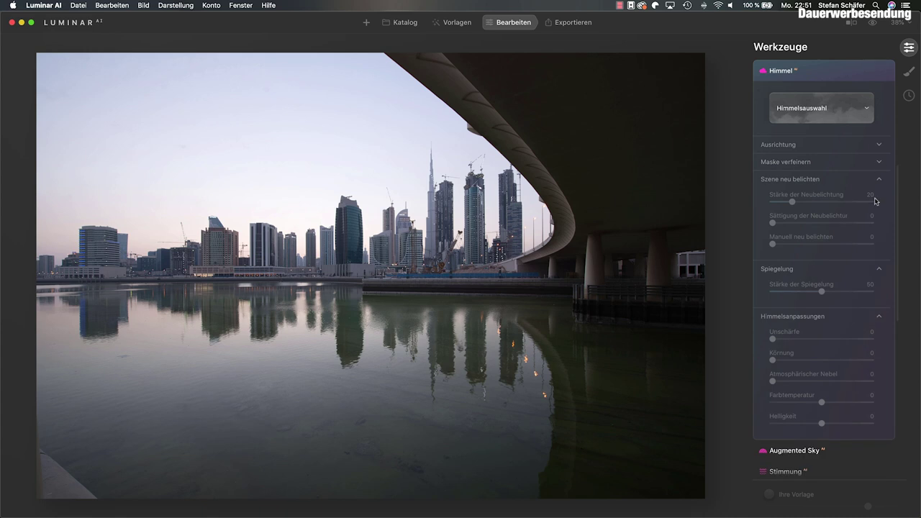
pyautogui.click(879, 179)
pyautogui.click(878, 197)
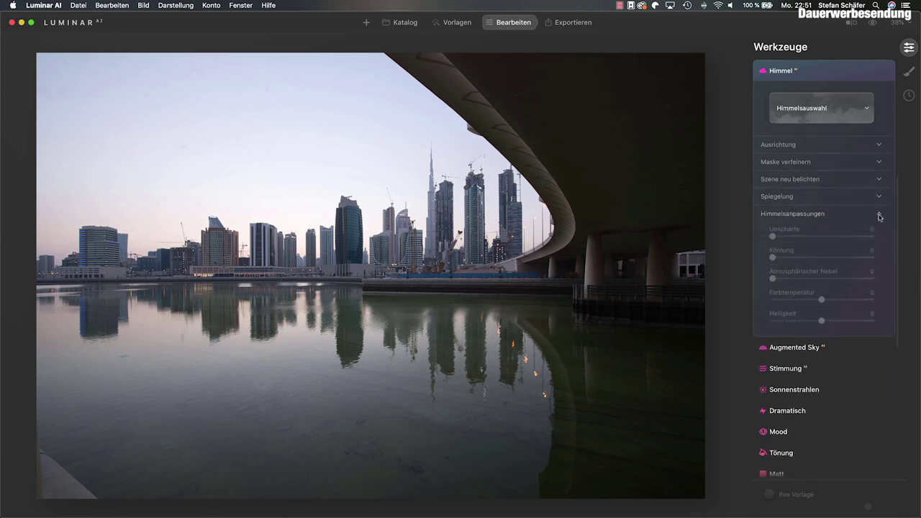
pyautogui.click(879, 215)
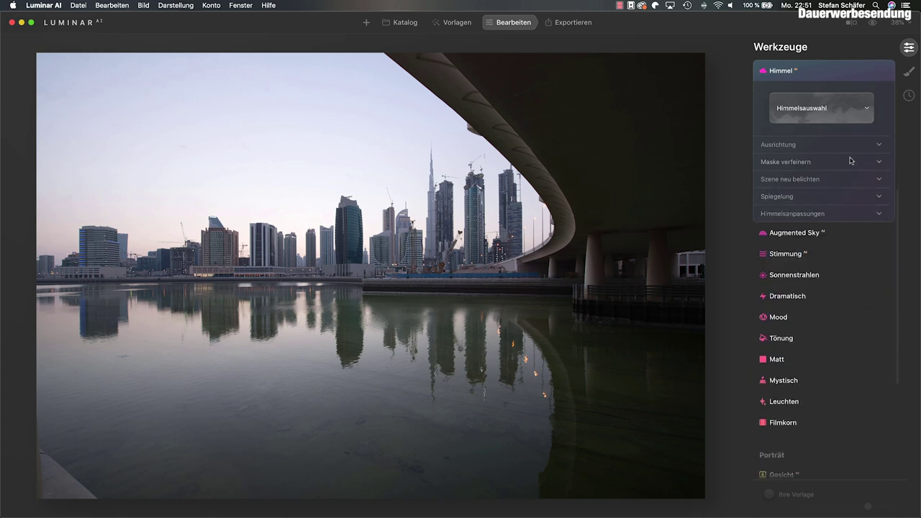
# Browse all skies in the sky selection and open the file picker for adding a custom sky, leaving it without importing one
pyautogui.scroll(-1, 843, 155)
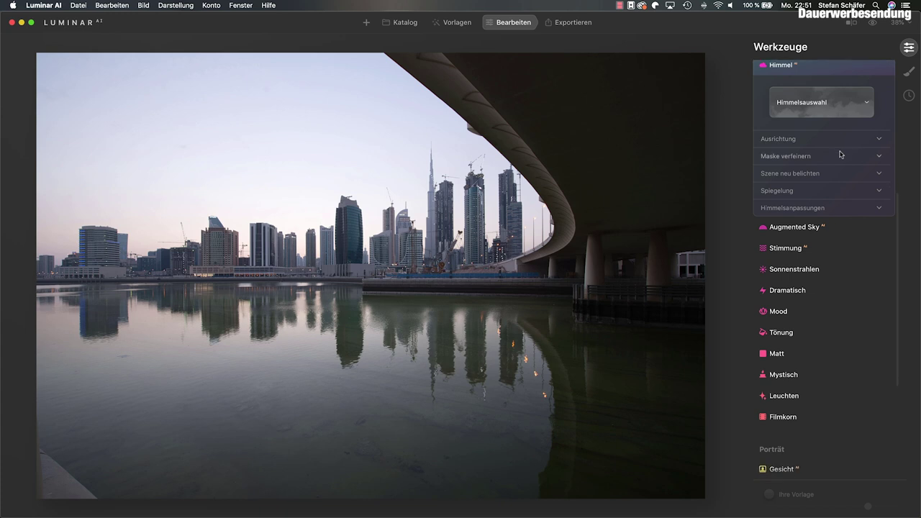
pyautogui.scroll(2, 840, 154)
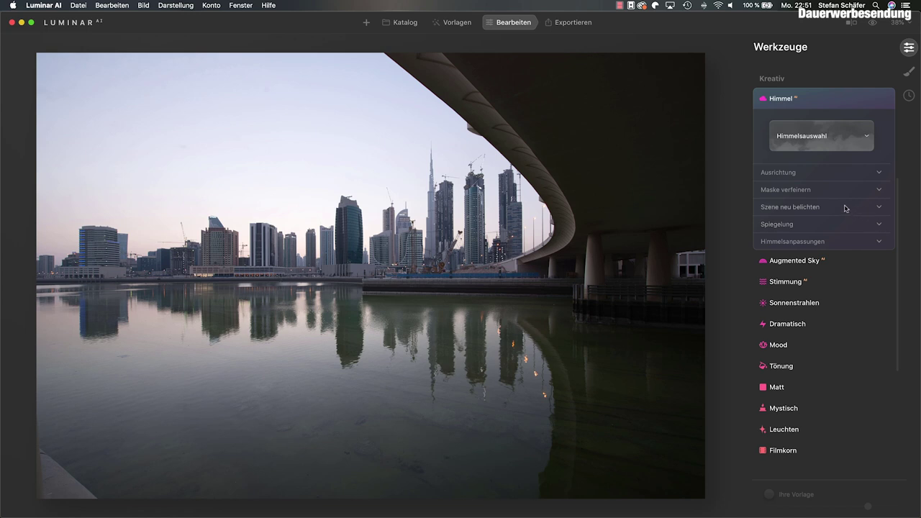
pyautogui.click(869, 141)
pyautogui.scroll(-10, 828, 206)
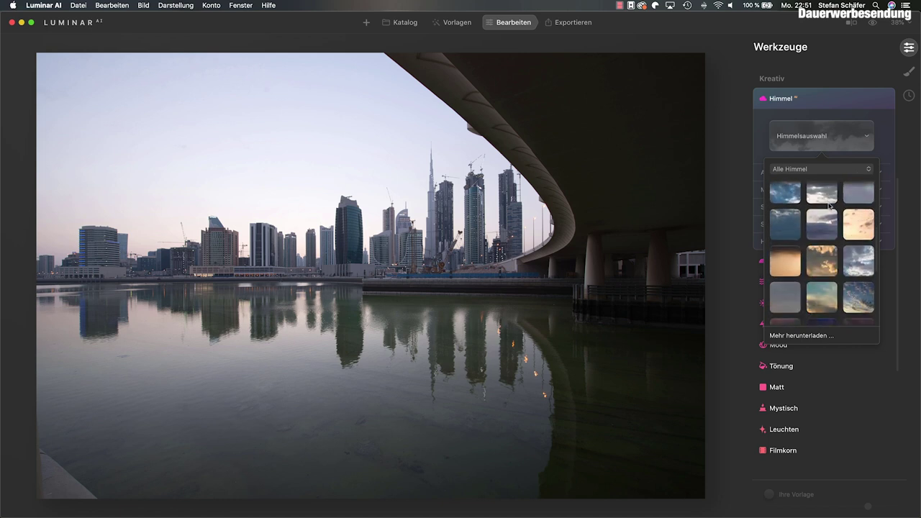
pyautogui.scroll(-5, 828, 205)
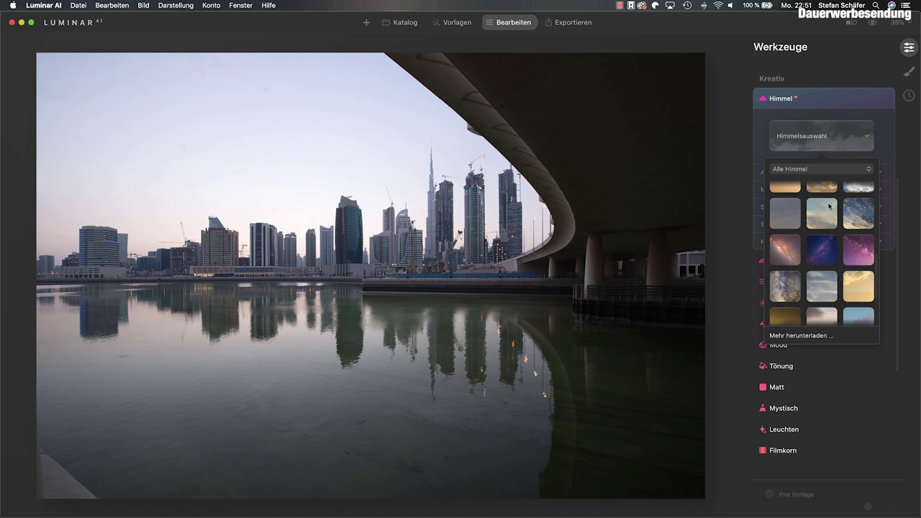
pyautogui.scroll(-3, 829, 206)
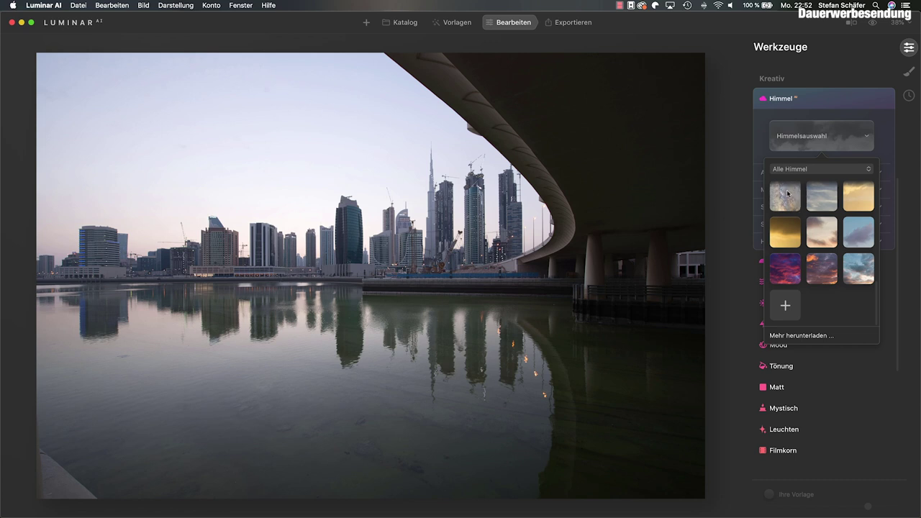
pyautogui.scroll(10, 814, 208)
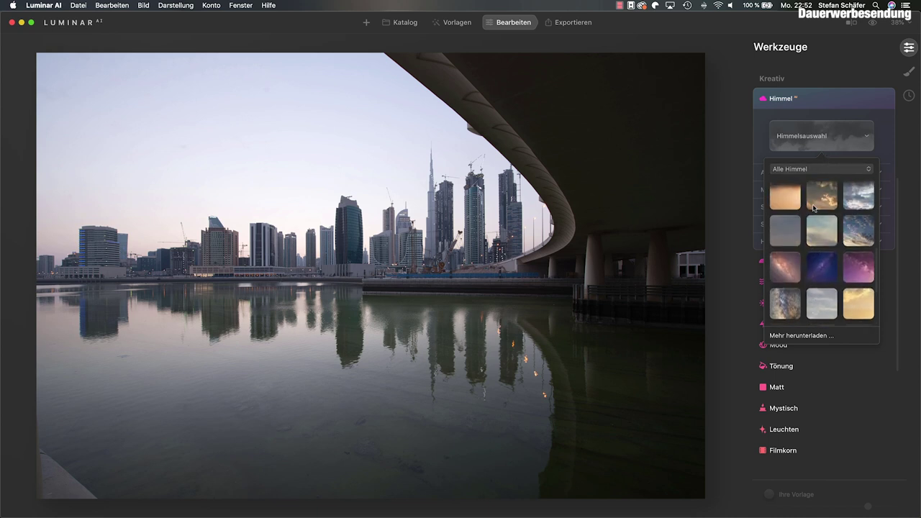
pyautogui.scroll(-4, 813, 208)
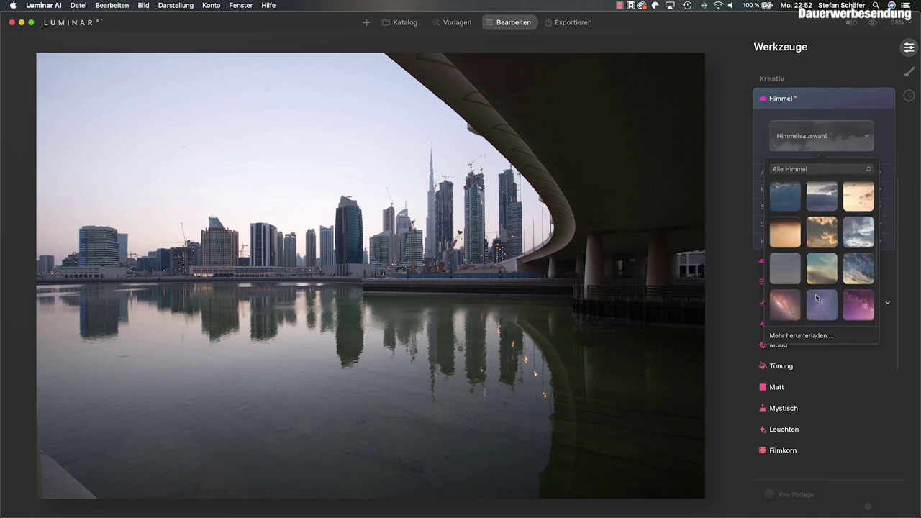
pyautogui.scroll(-5, 833, 281)
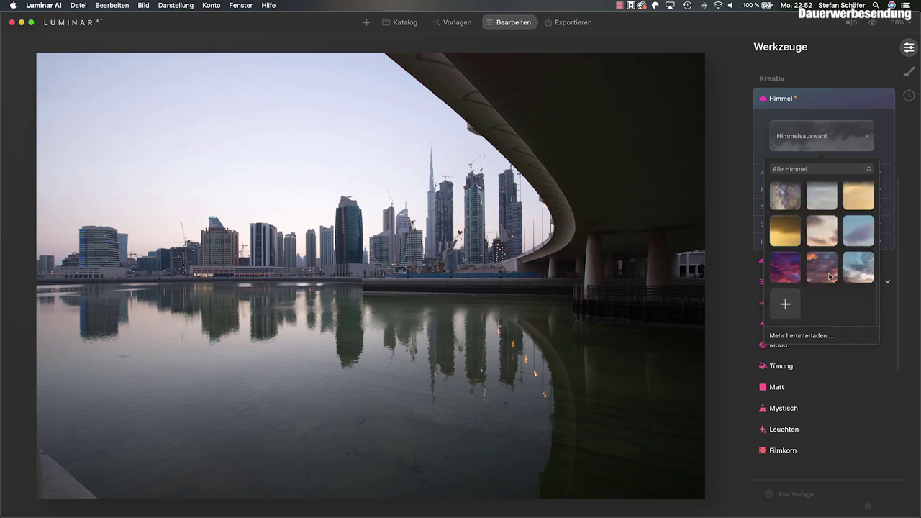
pyautogui.click(785, 305)
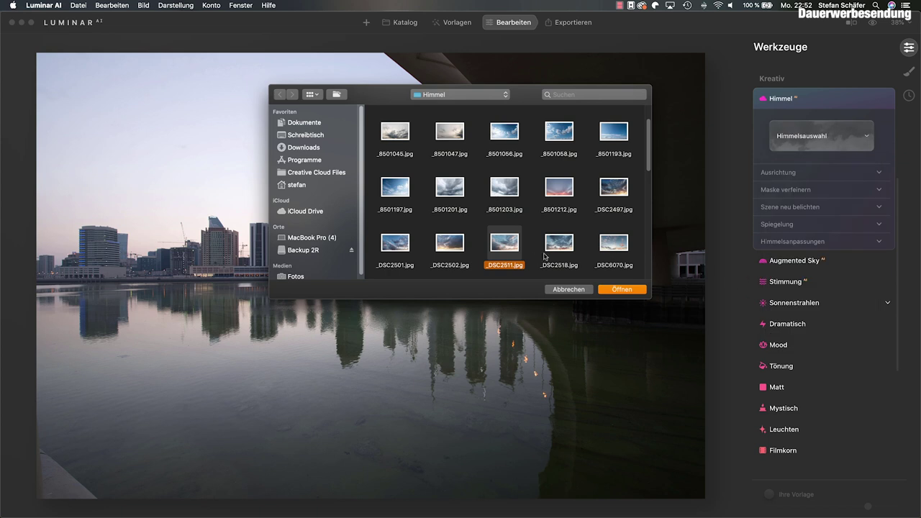
pyautogui.click(562, 289)
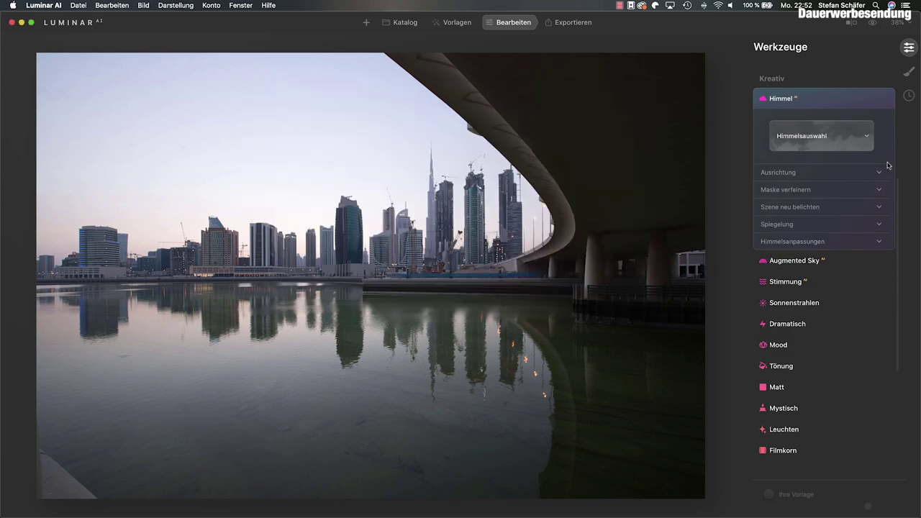
# Replace the photo's sky with the _DSC2511 sky from the sky selection and close the selection
pyautogui.click(867, 136)
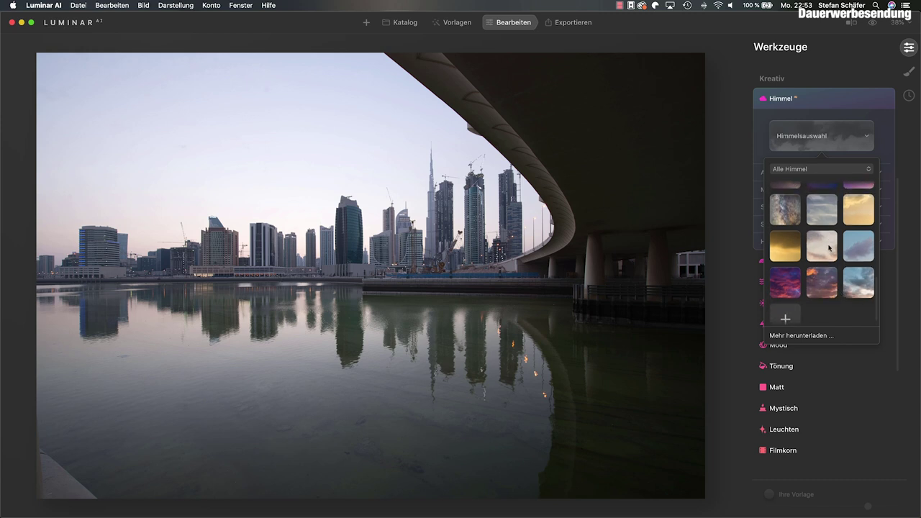
pyautogui.click(852, 269)
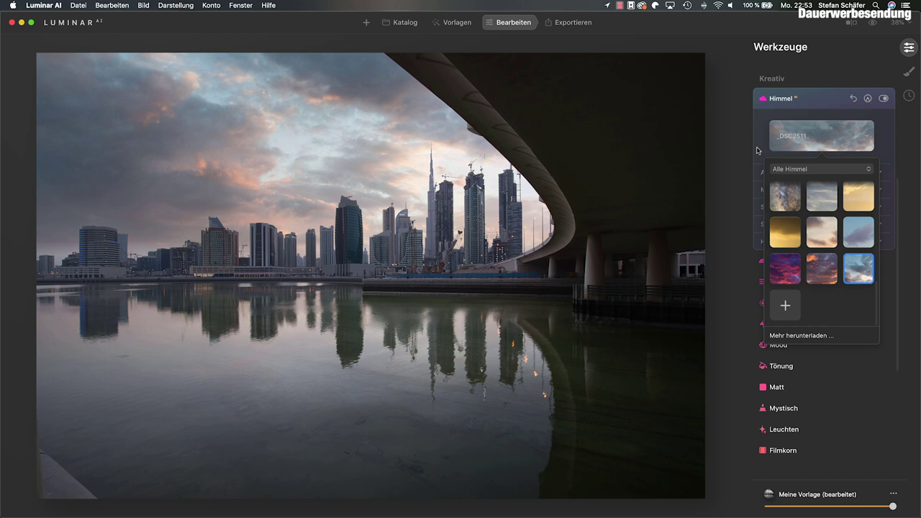
pyautogui.click(870, 139)
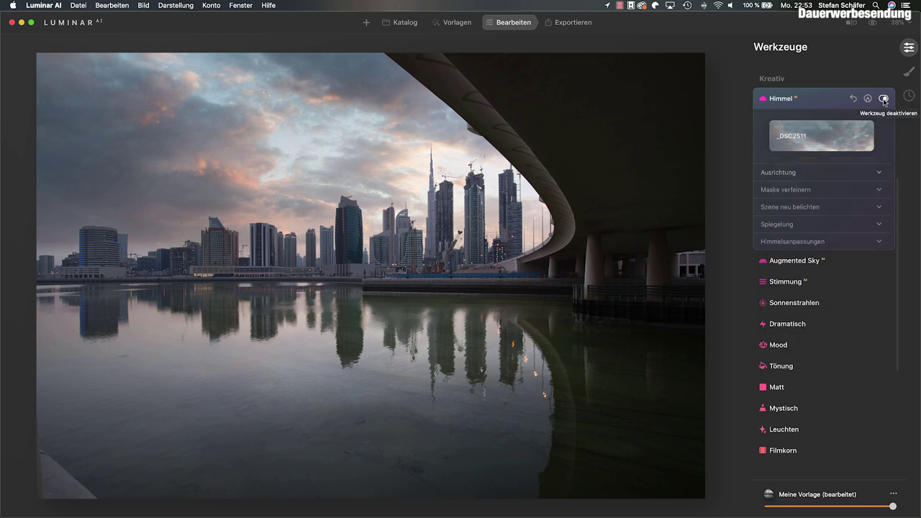
# Switch the Himmel tool off and on repeatedly to compare the original photo with the replaced sky
pyautogui.click(885, 100)
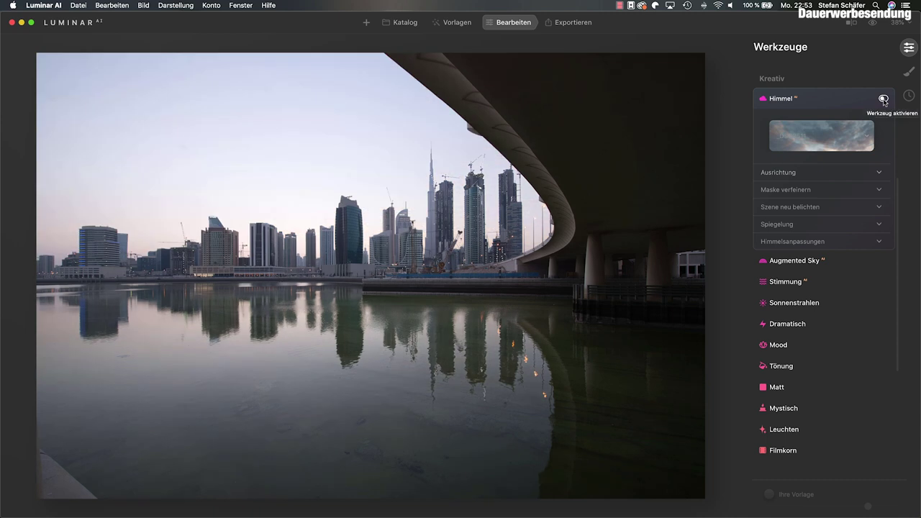
pyautogui.click(884, 100)
pyautogui.click(885, 100)
pyautogui.click(884, 100)
pyautogui.click(884, 100)
pyautogui.click(885, 100)
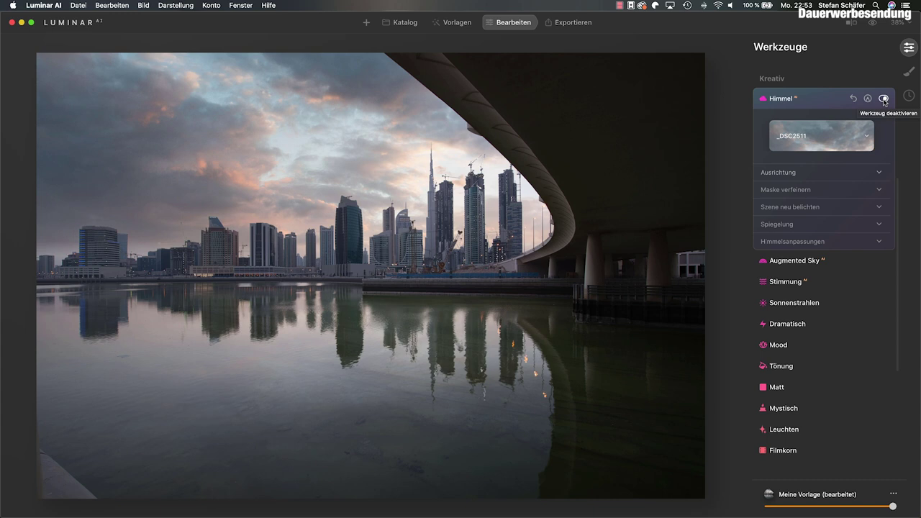
pyautogui.click(884, 100)
pyautogui.click(883, 99)
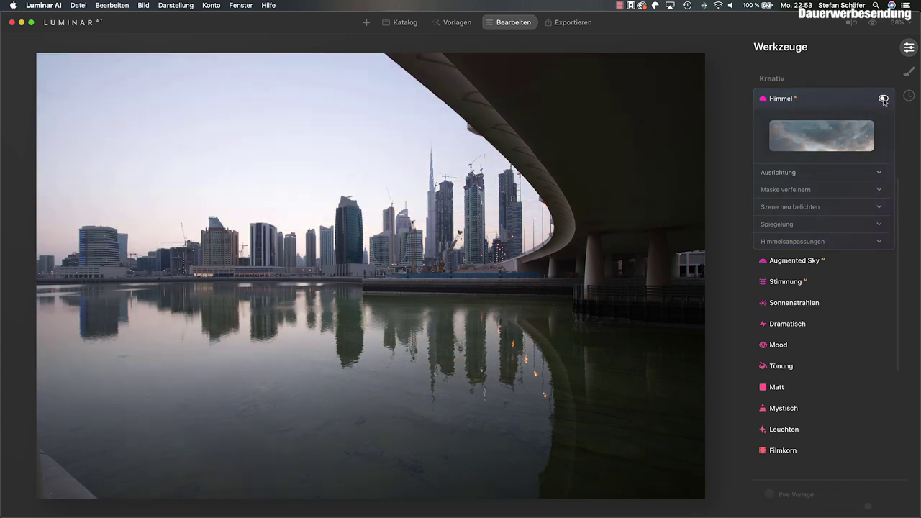
pyautogui.click(884, 98)
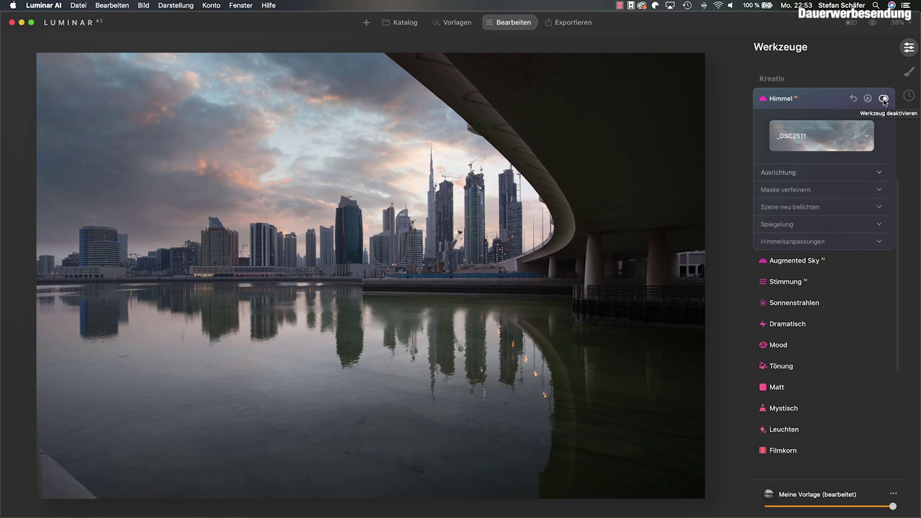
pyautogui.click(883, 99)
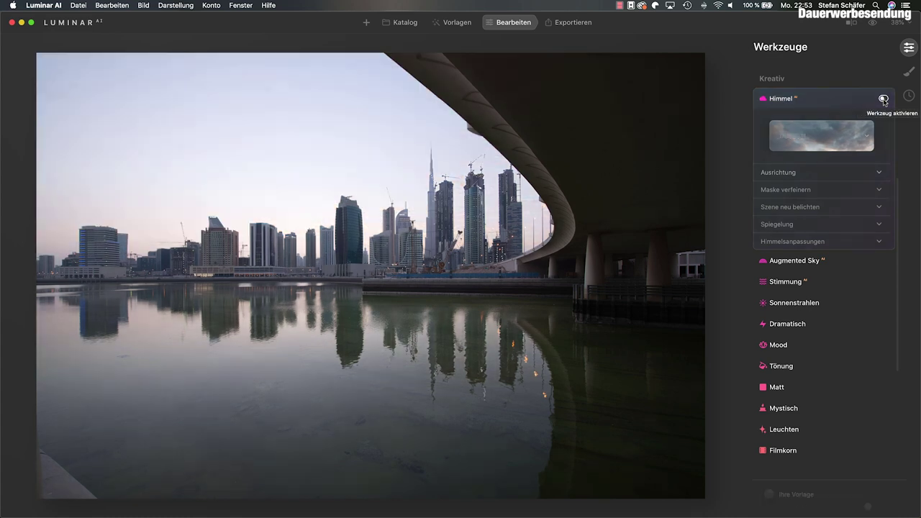
pyautogui.click(884, 98)
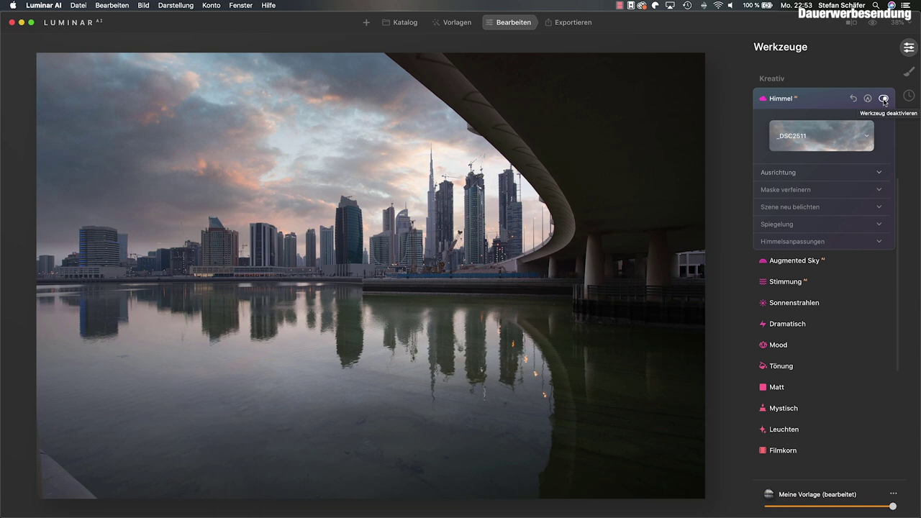
pyautogui.click(884, 99)
pyautogui.click(883, 99)
# Expand the Ausrichtung settings, try Himmel Verblenden at 0 and set it to 180
pyautogui.click(879, 173)
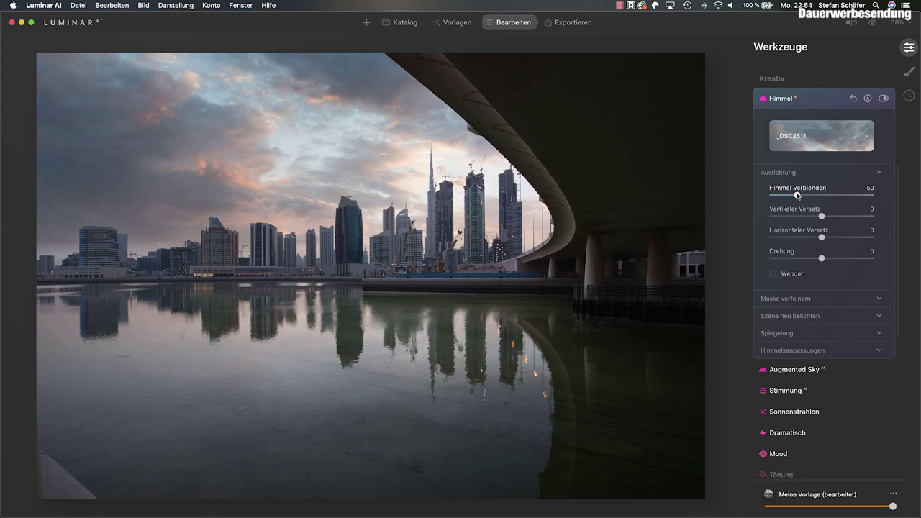
pyautogui.moveTo(797, 195); pyautogui.dragTo(745, 198)
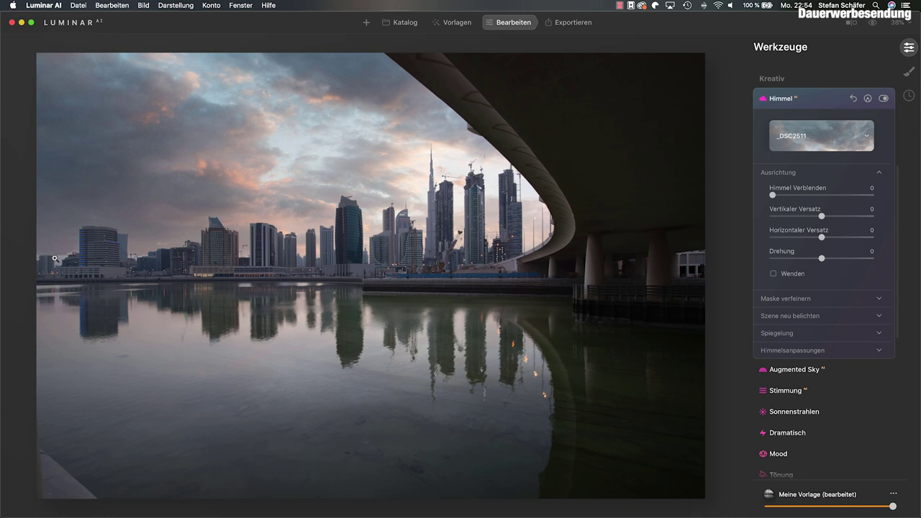
pyautogui.moveTo(772, 195); pyautogui.dragTo(866, 196)
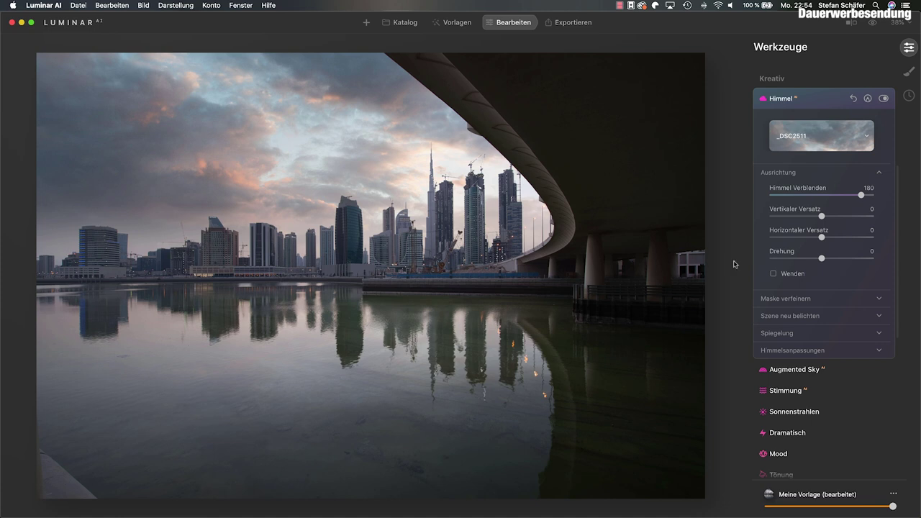
# Try flipping the replacement sky with the Wenden option and restore its unflipped orientation
pyautogui.click(787, 275)
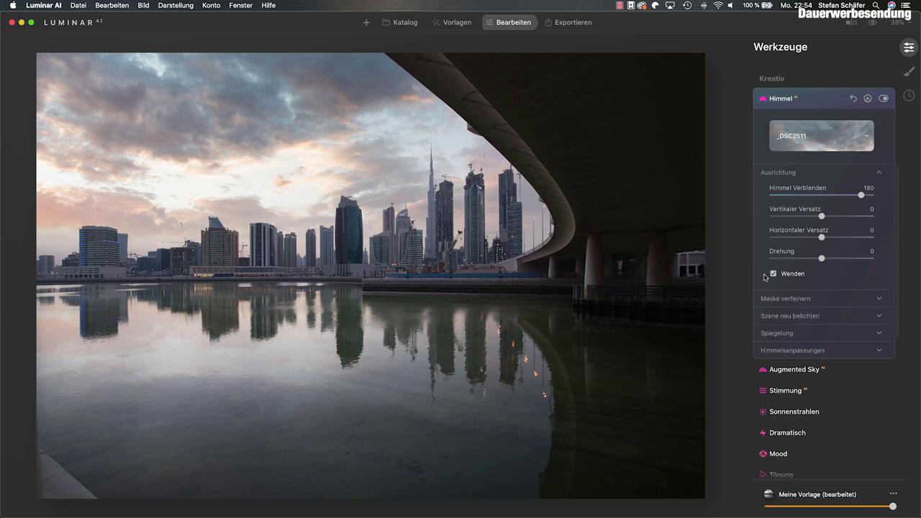
pyautogui.click(789, 276)
pyautogui.click(789, 277)
pyautogui.click(782, 274)
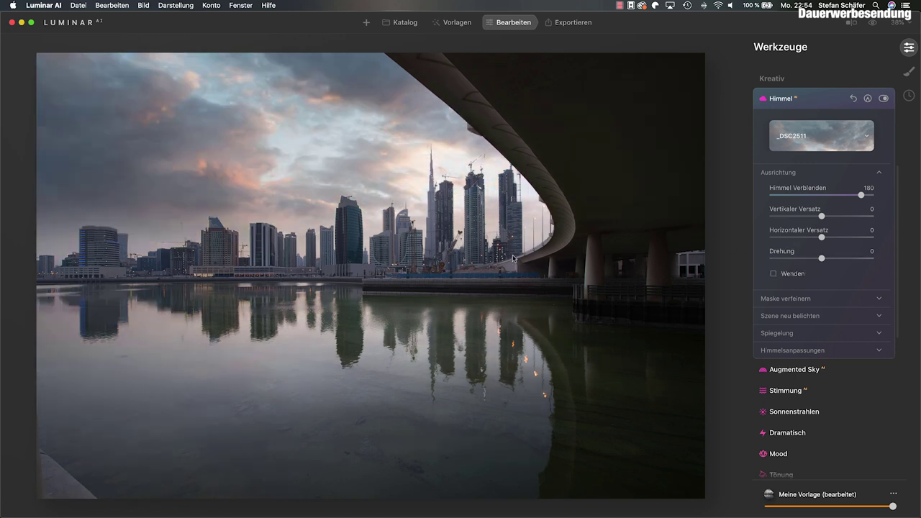
# Switch the Himmel tool off and back on to compare the original photo with the replaced sky
pyautogui.click(884, 98)
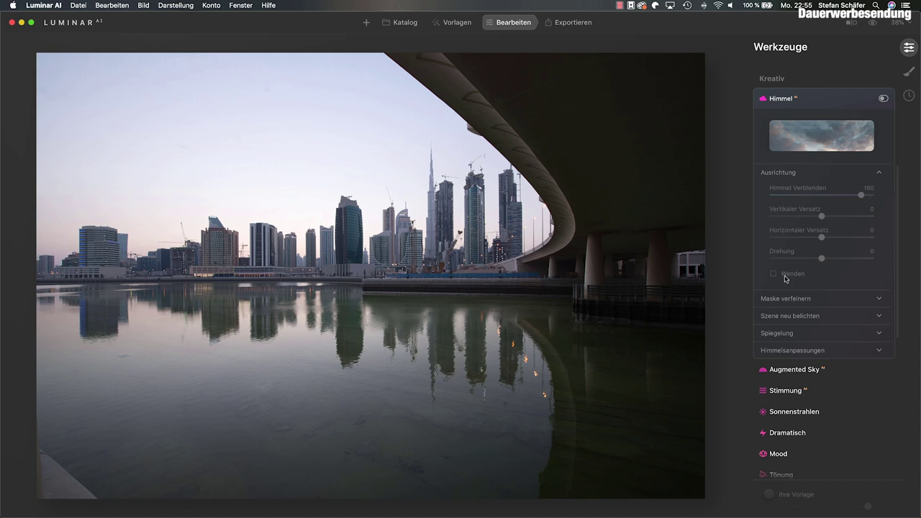
pyautogui.click(884, 99)
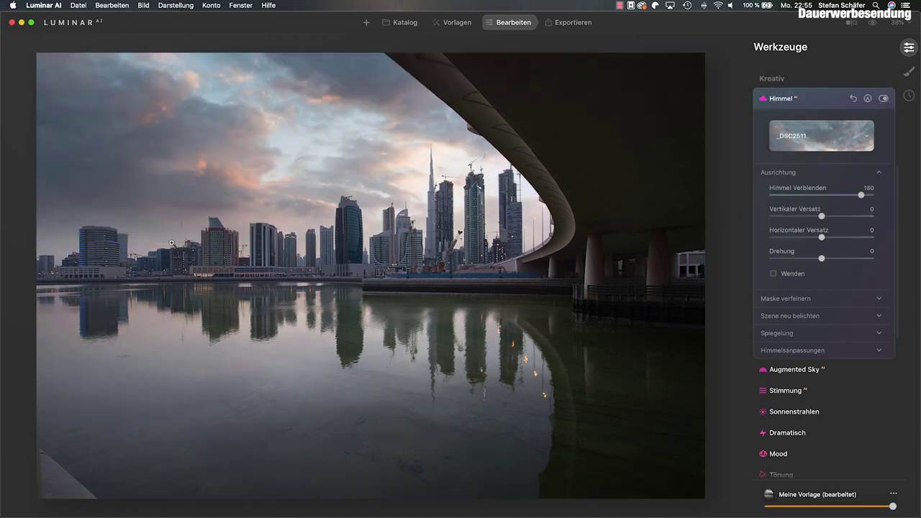
# Flip the replacement sky with Wenden, then try Horizontaler Versatz and return it to 0
pyautogui.click(773, 273)
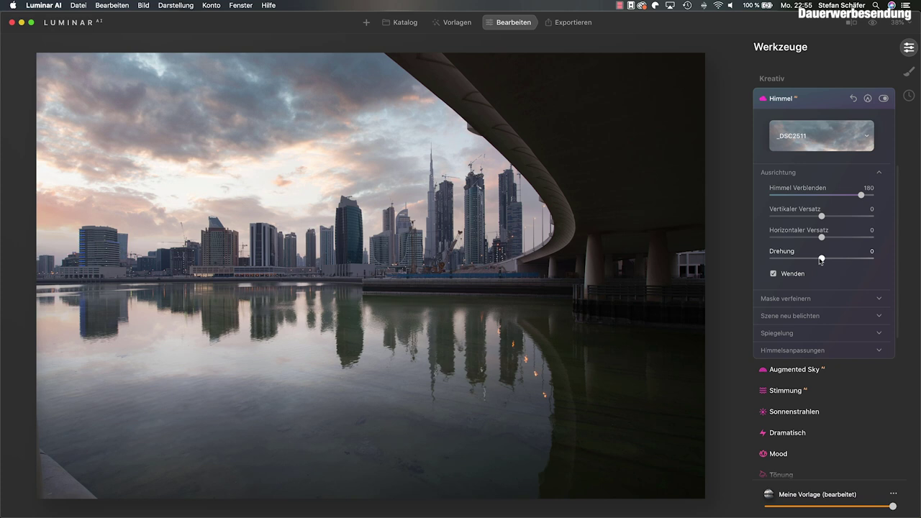
pyautogui.moveTo(821, 237); pyautogui.dragTo(821, 240)
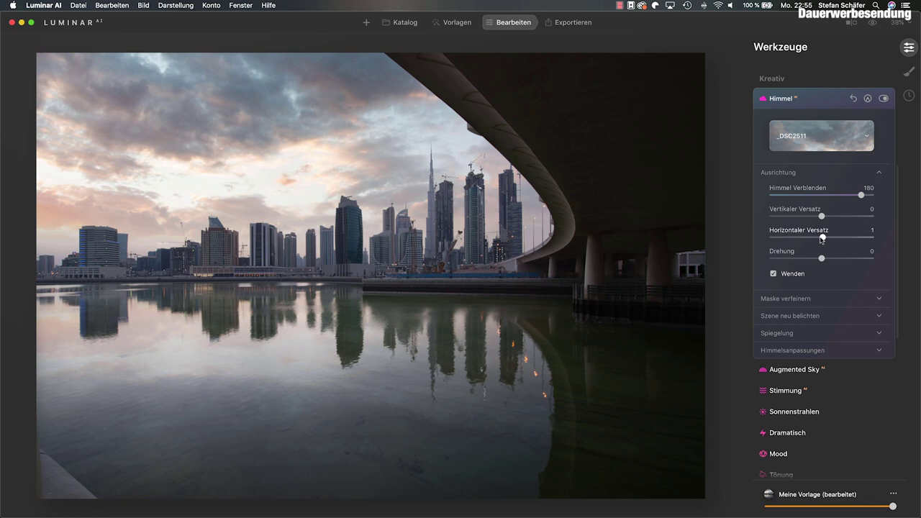
pyautogui.moveTo(821, 239); pyautogui.dragTo(821, 238)
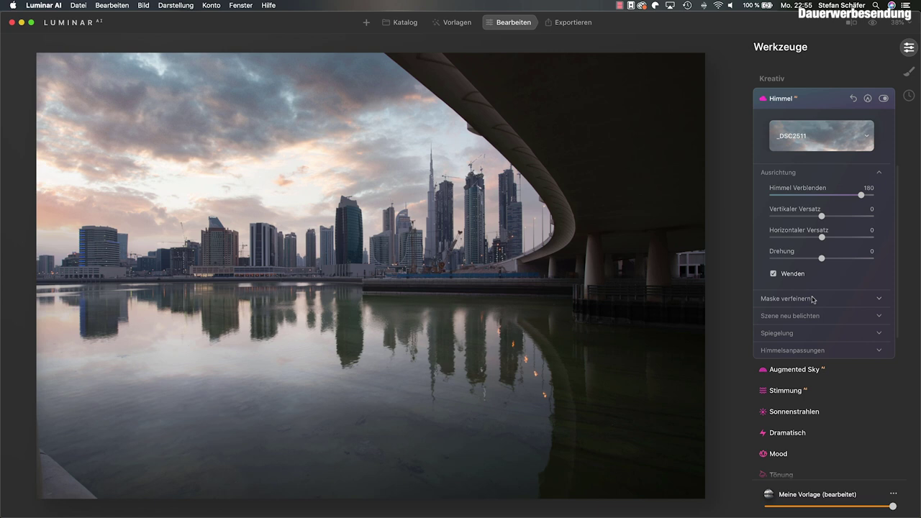
# Refine the sky mask under Maske verfeinern with Gesamt 66, Lücken schließen 38 and Details korrigieren 41
pyautogui.click(884, 299)
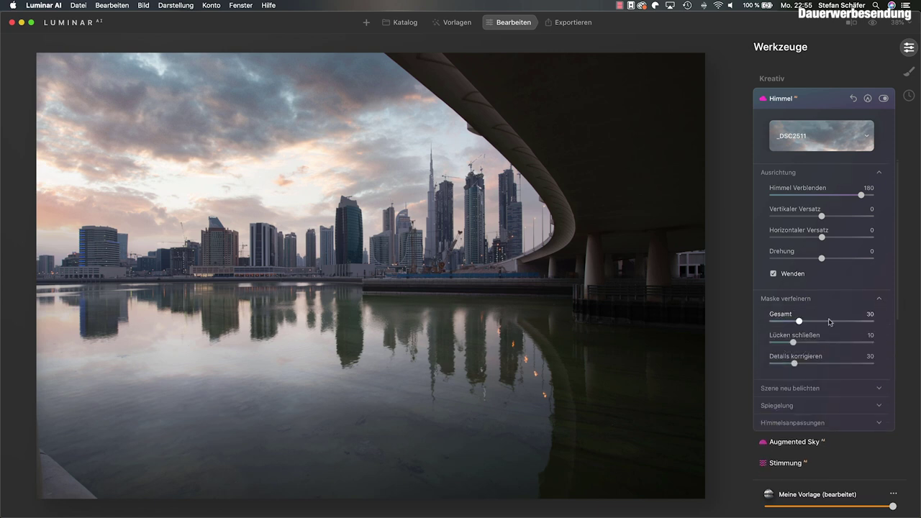
pyautogui.moveTo(799, 323); pyautogui.dragTo(789, 343)
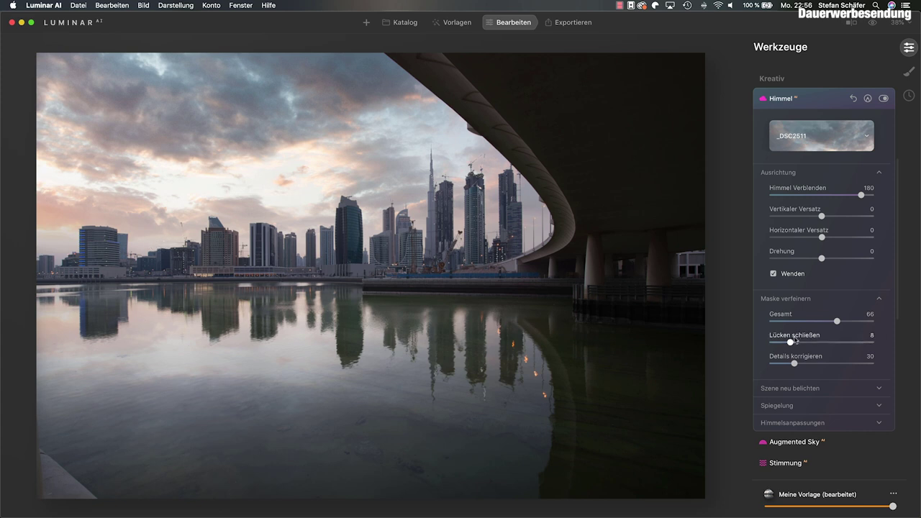
pyautogui.moveTo(790, 343); pyautogui.dragTo(868, 343)
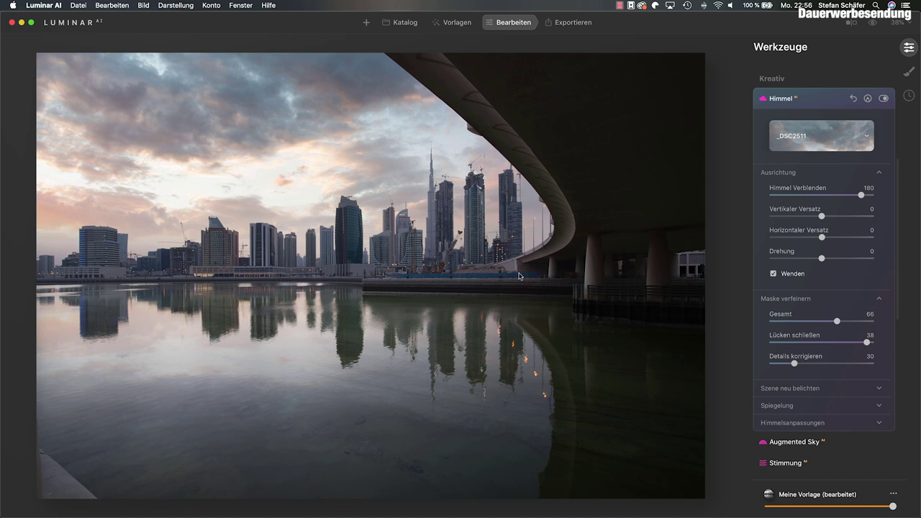
pyautogui.moveTo(795, 363)
pyautogui.mouseDown()
pyautogui.moveTo(859, 363)
pyautogui.moveTo(763, 366)
pyautogui.moveTo(853, 365)
pyautogui.moveTo(808, 363)
pyautogui.mouseUp()
# Set Stärke der Neubelichtung to 22 in the Szene neu belichten settings
pyautogui.click(877, 389)
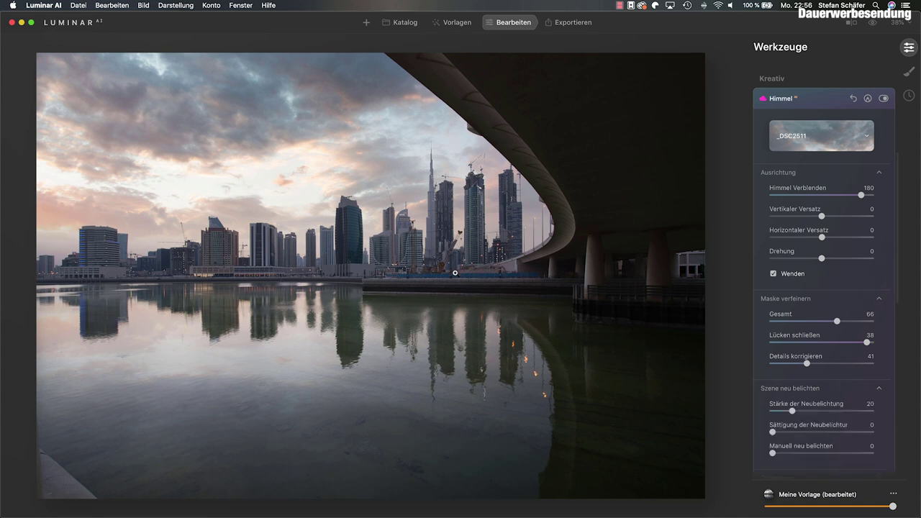
pyautogui.scroll(-5, 813, 305)
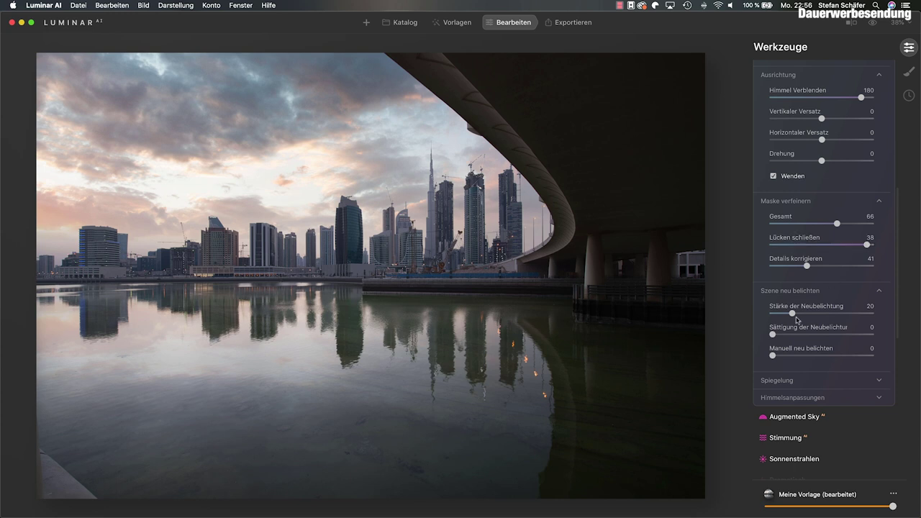
pyautogui.moveTo(792, 313)
pyautogui.mouseDown()
pyautogui.moveTo(835, 317)
pyautogui.moveTo(783, 309)
pyautogui.moveTo(794, 311)
pyautogui.mouseUp()
pyautogui.scroll(-1, 783, 310)
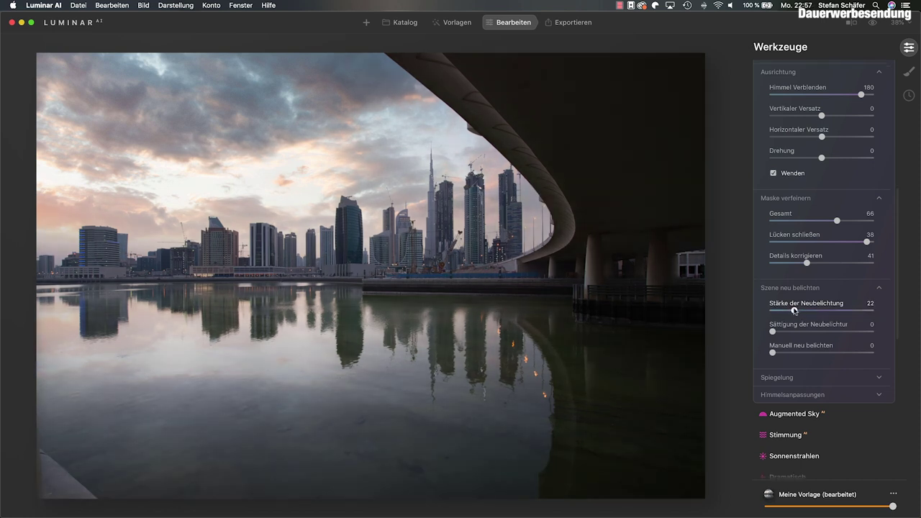
# Adjust the sky under Himmelsanpassungen with Atmosphärischer Nebel 38, Helligkeit 11 and Farbtemperatur -7, keeping Unschärfe at 0
pyautogui.click(813, 396)
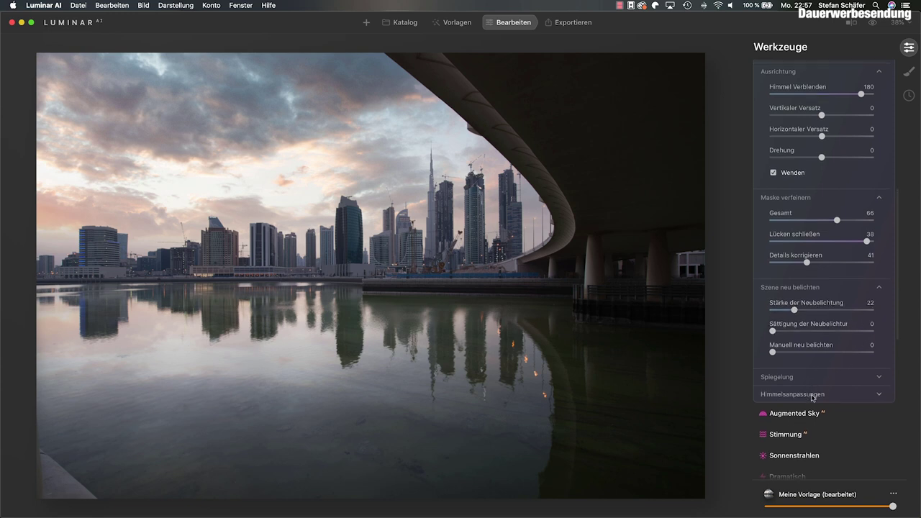
pyautogui.scroll(-3, 783, 433)
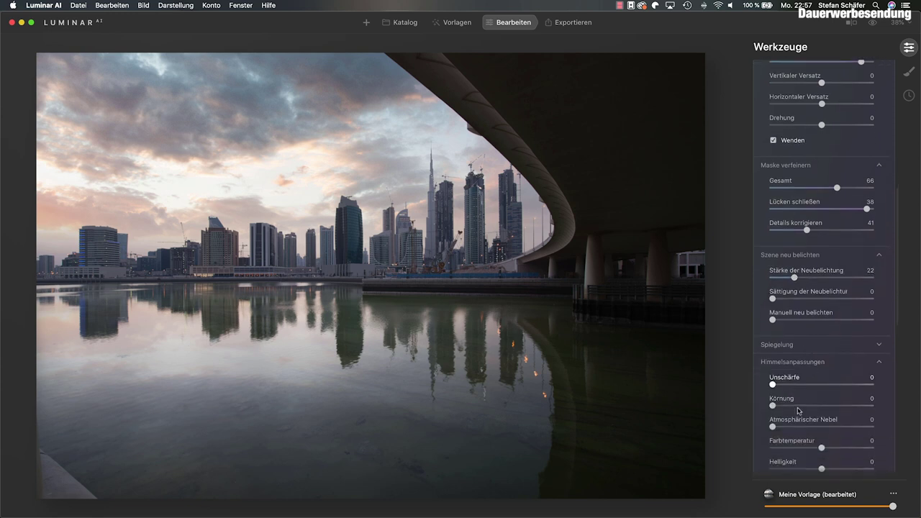
pyautogui.moveTo(774, 338)
pyautogui.mouseDown()
pyautogui.moveTo(807, 338)
pyautogui.moveTo(768, 340)
pyautogui.mouseUp()
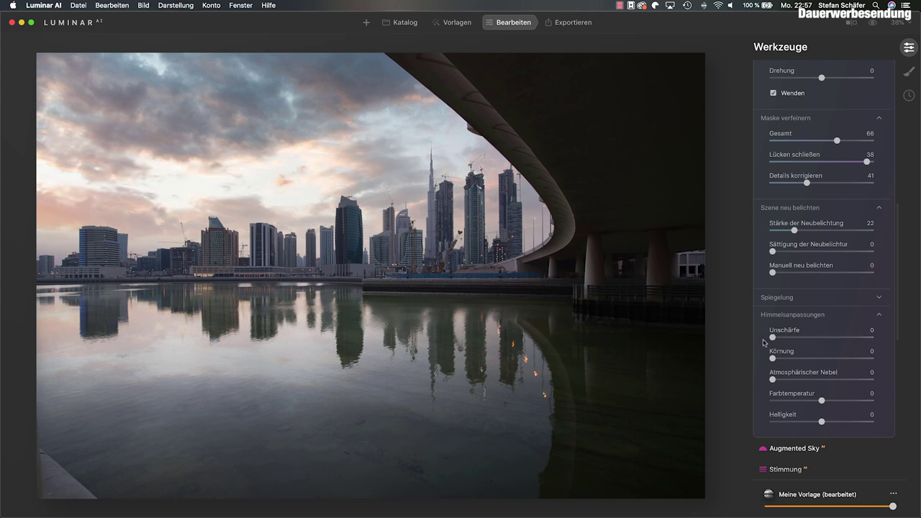
pyautogui.moveTo(773, 379); pyautogui.dragTo(811, 379)
pyautogui.moveTo(822, 422)
pyautogui.mouseDown()
pyautogui.moveTo(845, 423)
pyautogui.moveTo(827, 423)
pyautogui.mouseUp()
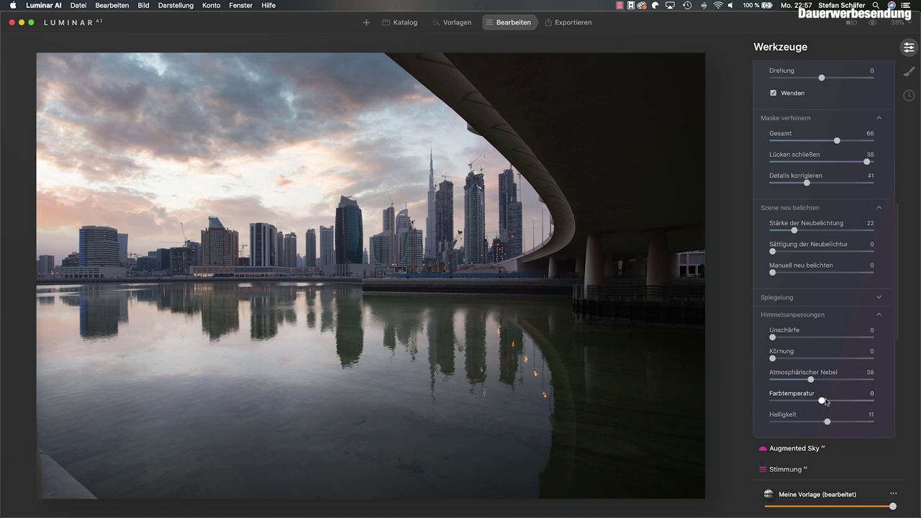
pyautogui.moveTo(822, 400)
pyautogui.mouseDown()
pyautogui.moveTo(806, 403)
pyautogui.moveTo(828, 402)
pyautogui.moveTo(818, 404)
pyautogui.mouseUp()
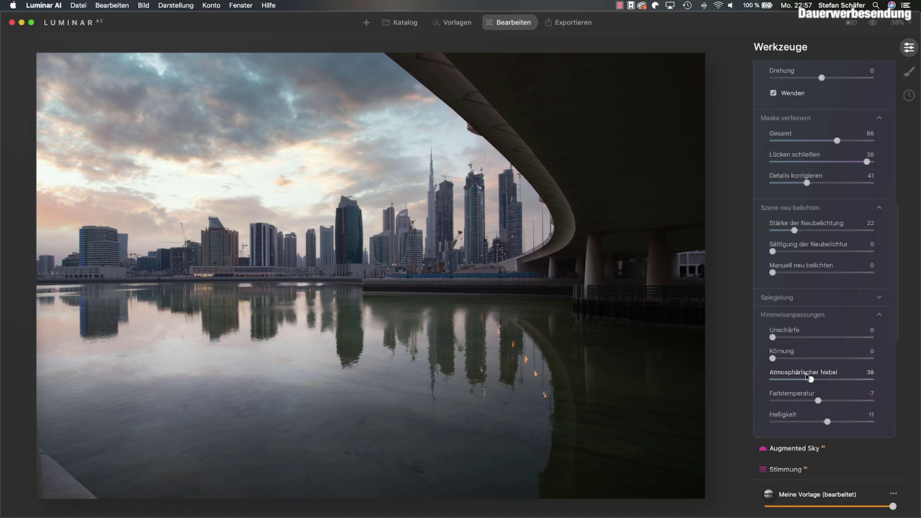
# Expand the Spiegelung settings and adjust Stärke der Spiegelung for the sky's reflection in the water
pyautogui.click(796, 301)
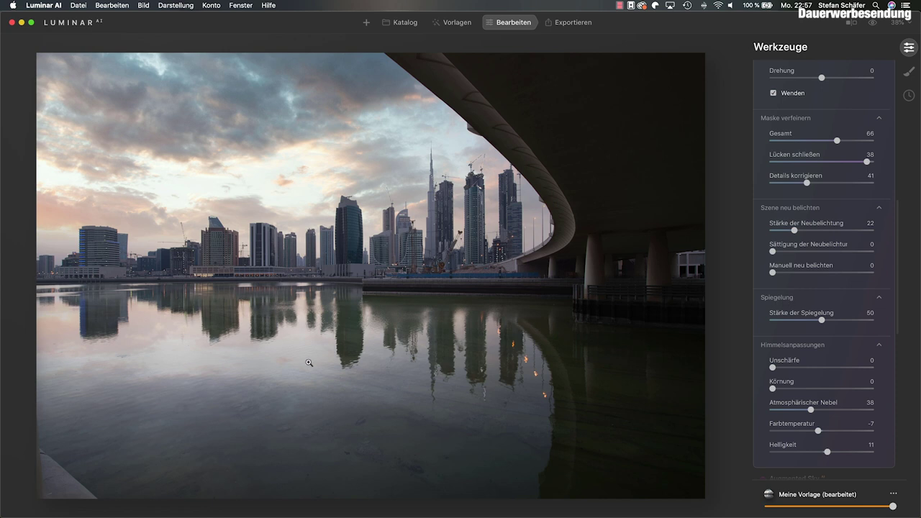
pyautogui.moveTo(821, 319)
pyautogui.mouseDown()
pyautogui.moveTo(870, 321)
pyautogui.moveTo(751, 318)
pyautogui.moveTo(872, 321)
pyautogui.moveTo(822, 319)
pyautogui.mouseUp()
# Toggle the Himmel tool repeatedly to compare the original photo with the refined sky, leaving the tool on
pyautogui.scroll(8, 856, 170)
pyautogui.scroll(1, 859, 160)
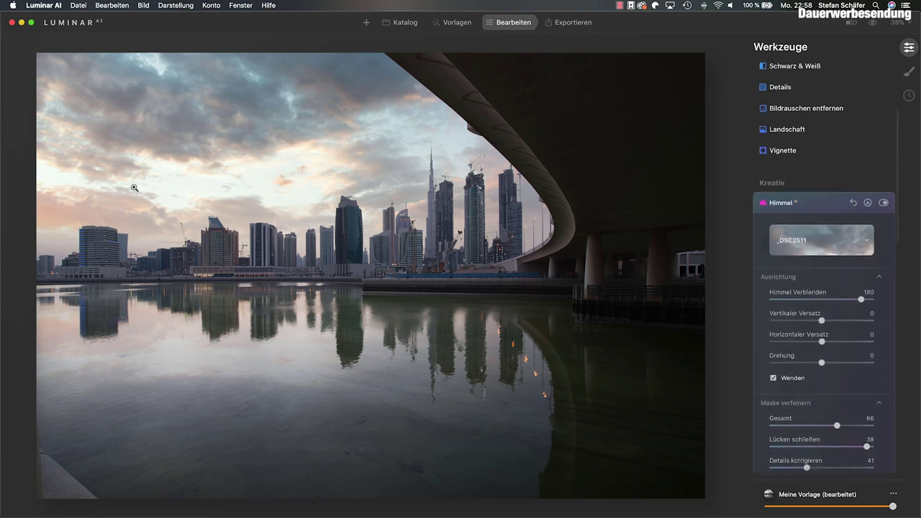
pyautogui.click(884, 203)
pyautogui.click(884, 204)
pyautogui.click(883, 203)
pyautogui.click(884, 204)
pyautogui.click(883, 204)
pyautogui.click(883, 204)
pyautogui.click(884, 204)
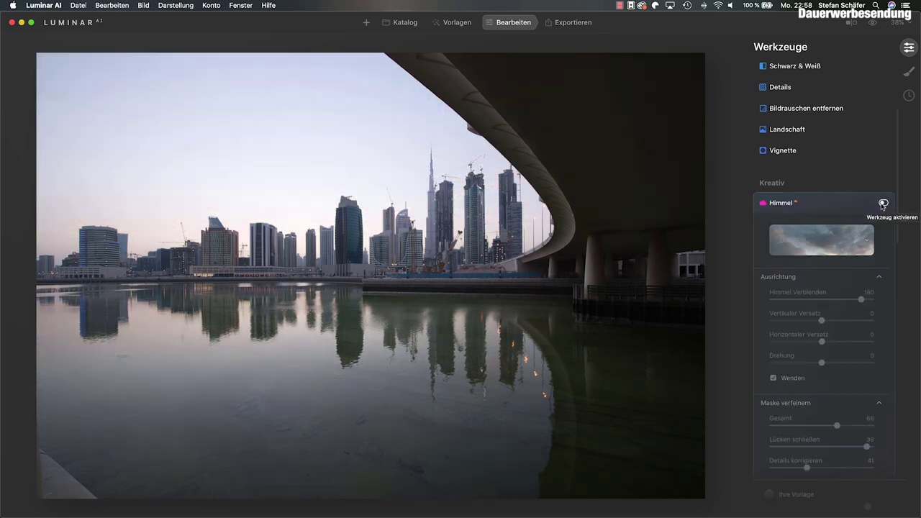
pyautogui.click(884, 204)
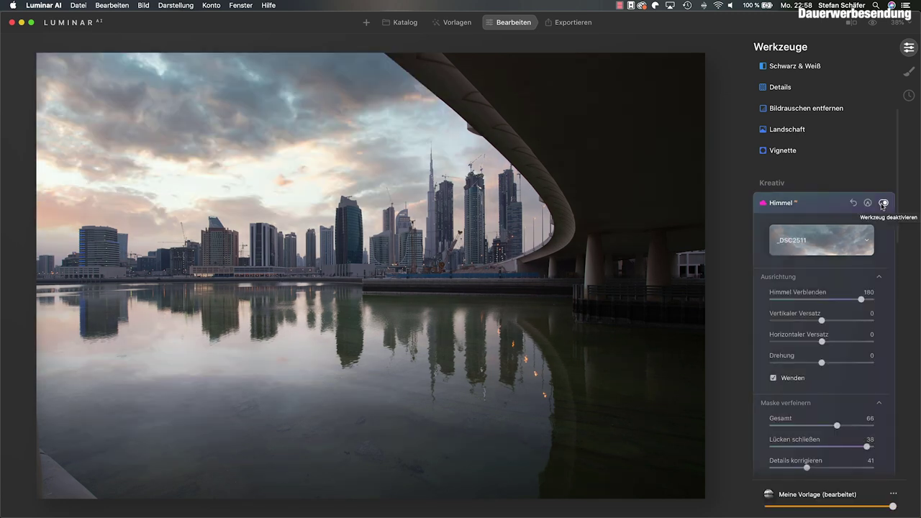
pyautogui.click(884, 204)
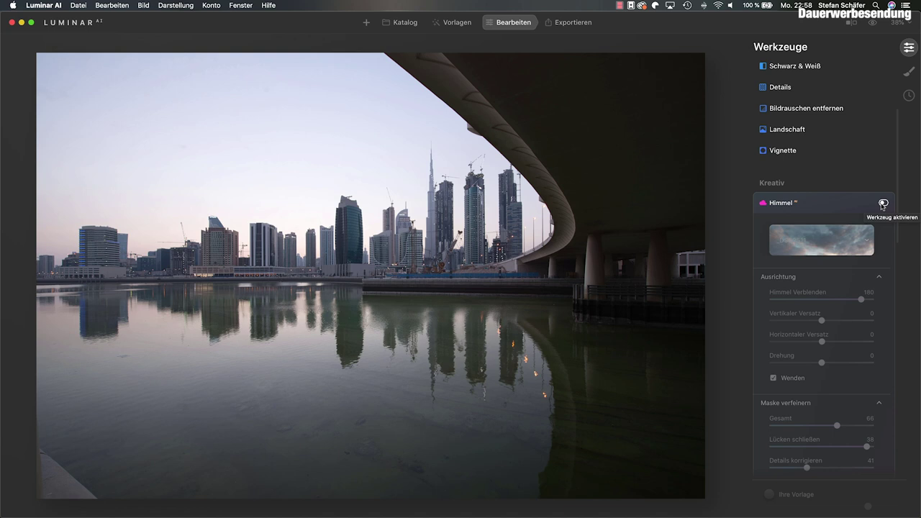
pyautogui.click(883, 203)
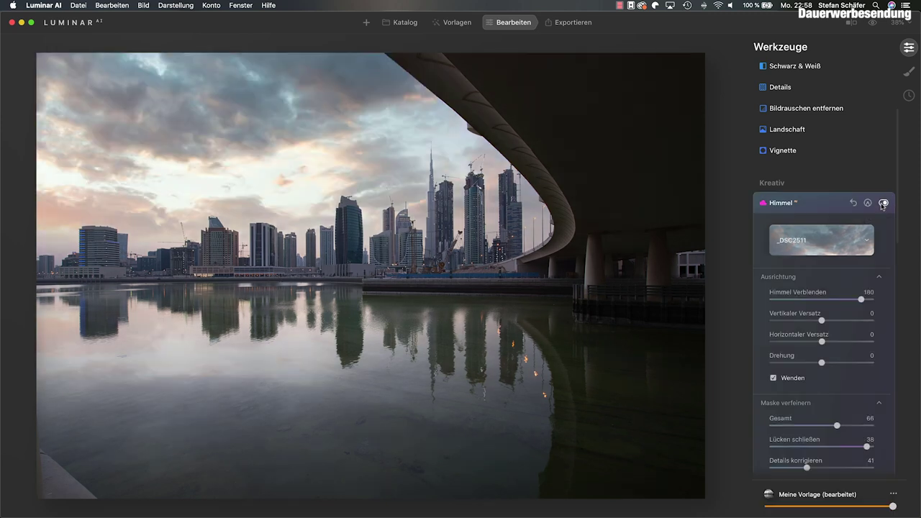